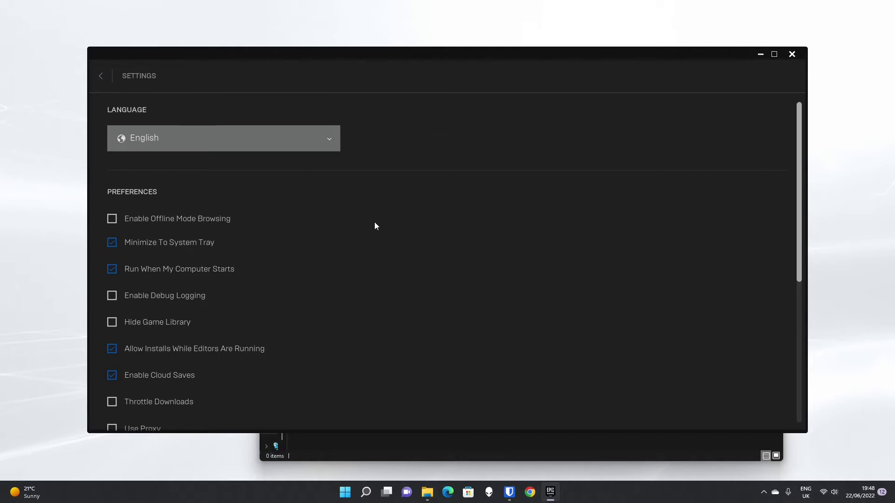
Step: Open the vault cache location settings and move the launcher window down to uncover the File Explorer windows
{"action": "scroll", "coordinate": [375, 227], "scroll_direction": "down", "scroll_amount": 6}
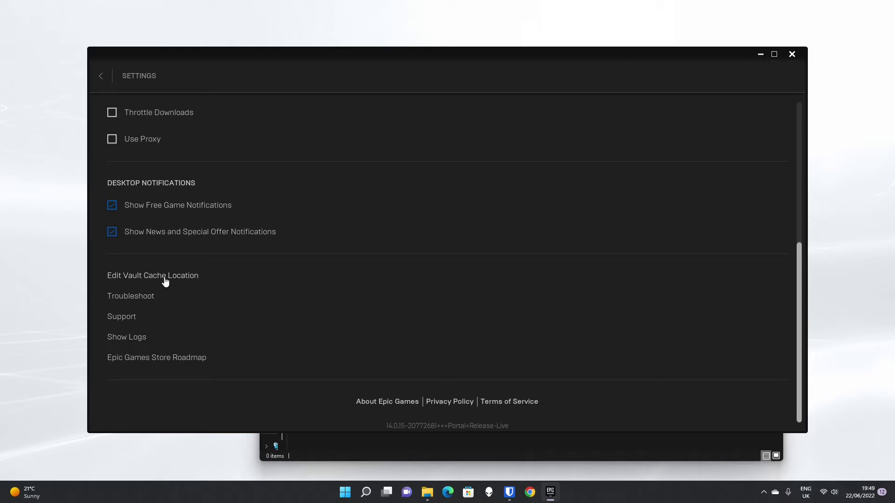
{"action": "left_click", "coordinate": [164, 279]}
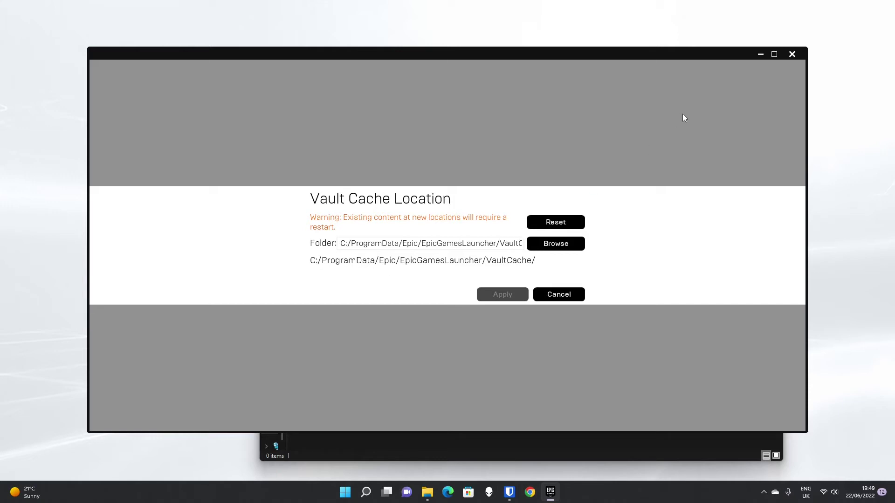
{"action": "left_click_drag", "start_coordinate": [693, 56], "coordinate": [783, 319]}
{"action": "left_click", "coordinate": [780, 306]}
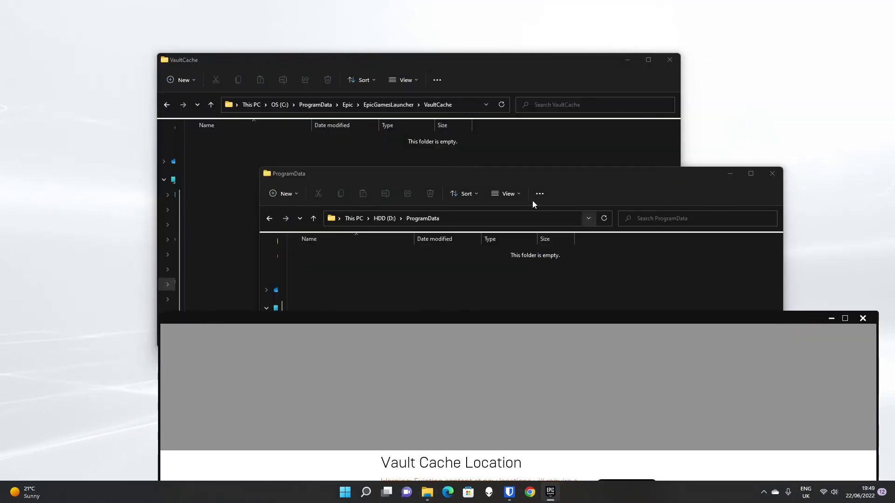
Step: Arrange the two File Explorer windows so the C: VaultCache path and the D: ProgramData folder can be compared
{"action": "left_click", "coordinate": [364, 63]}
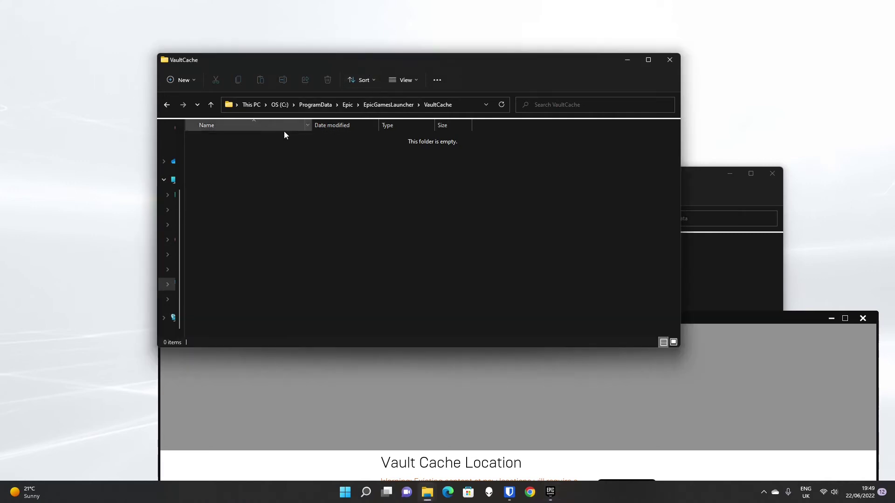
{"action": "left_click_drag", "start_coordinate": [302, 151], "coordinate": [496, 270]}
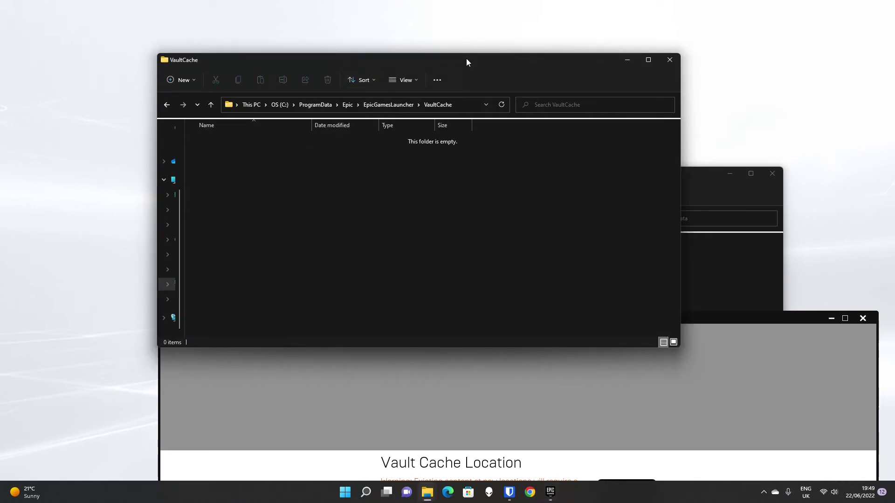
{"action": "left_click_drag", "start_coordinate": [466, 60], "coordinate": [366, 35]}
{"action": "left_click", "coordinate": [632, 175]}
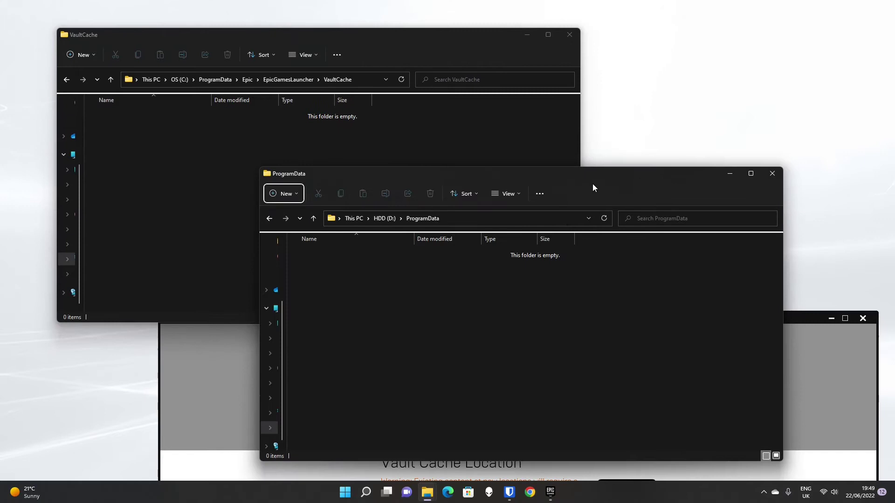
{"action": "left_click_drag", "start_coordinate": [610, 174], "coordinate": [697, 112]}
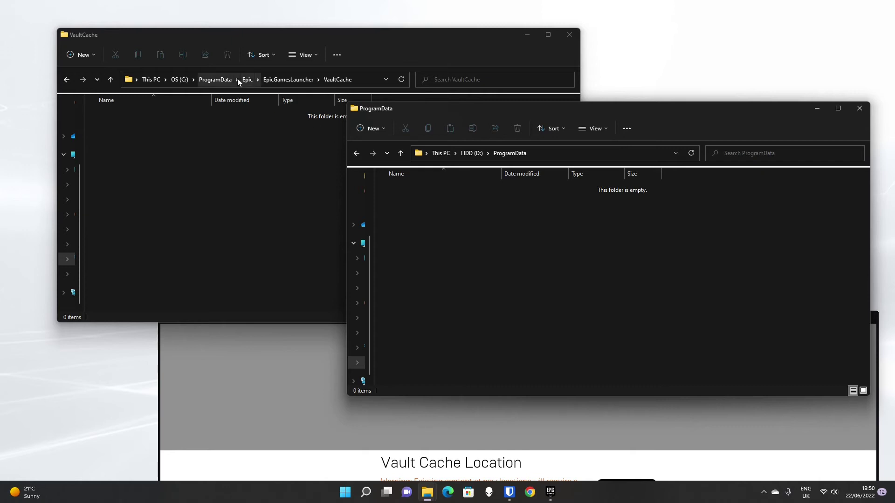
Step: Create a folder named Epic in D:\ProgramData and open it
{"action": "right_click", "coordinate": [426, 231]}
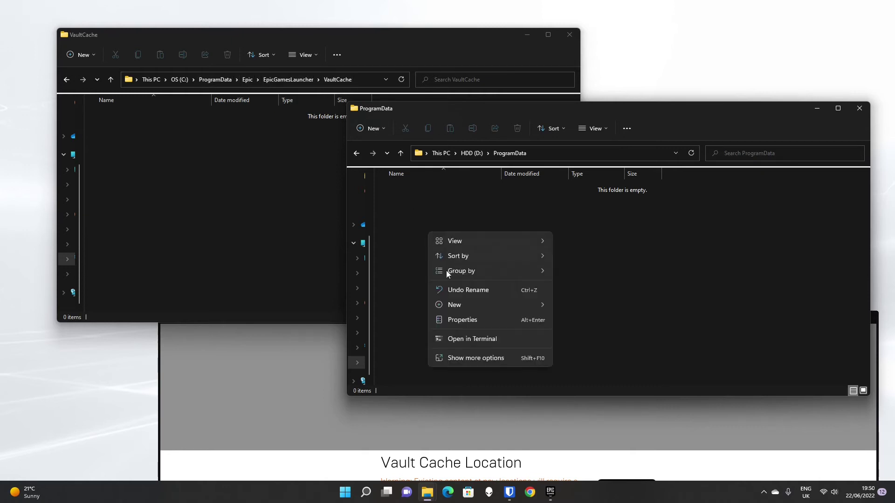
{"action": "mouse_move", "coordinate": [532, 309]}
{"action": "left_click", "coordinate": [564, 306]}
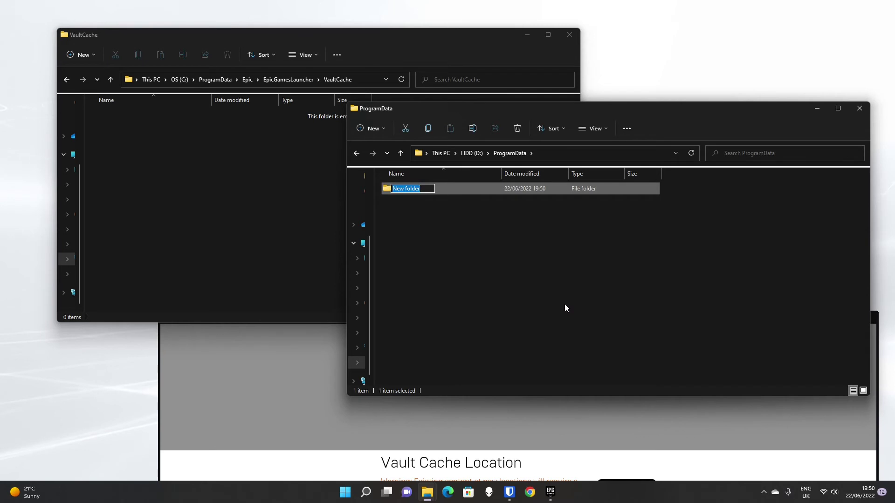
{"action": "type", "text": "Epic"}
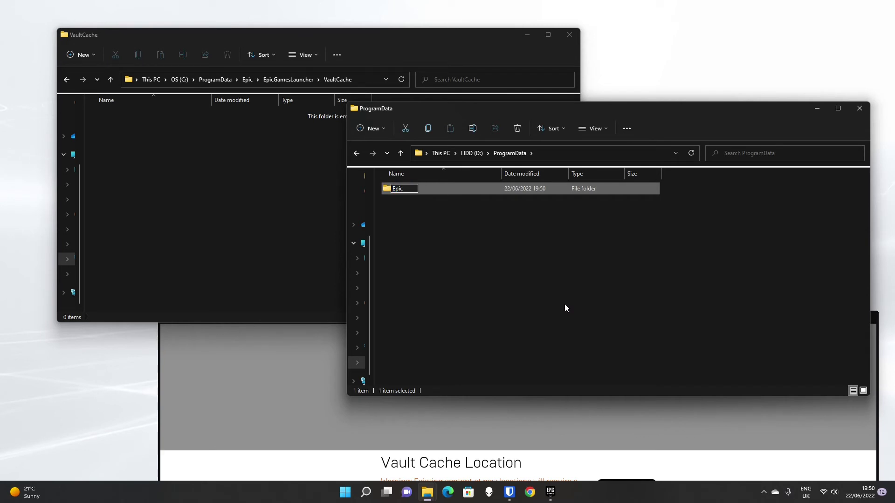
{"action": "key", "text": "Return"}
{"action": "double_click", "coordinate": [480, 191]}
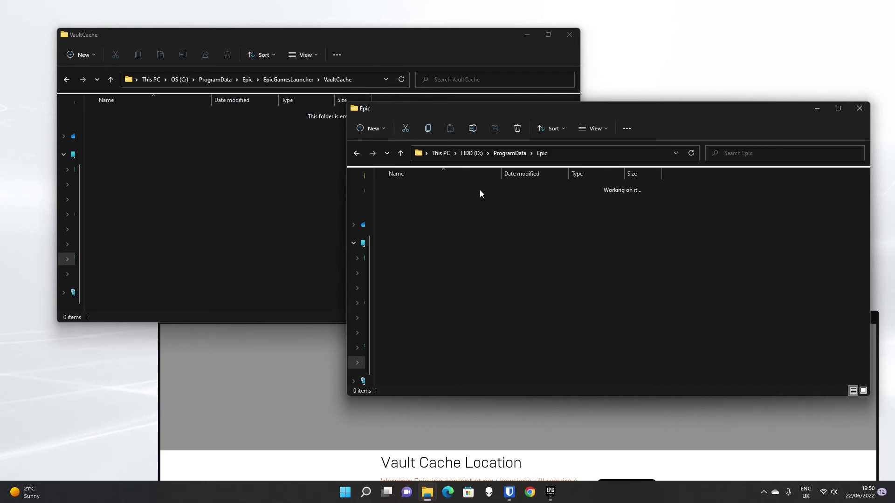
Step: Create a folder named EpicGamesLauncher inside the Epic folder and open it
{"action": "right_click", "coordinate": [448, 228]}
{"action": "mouse_move", "coordinate": [482, 304]}
{"action": "left_click", "coordinate": [582, 303]}
{"action": "type", "text": "EpicGa"}
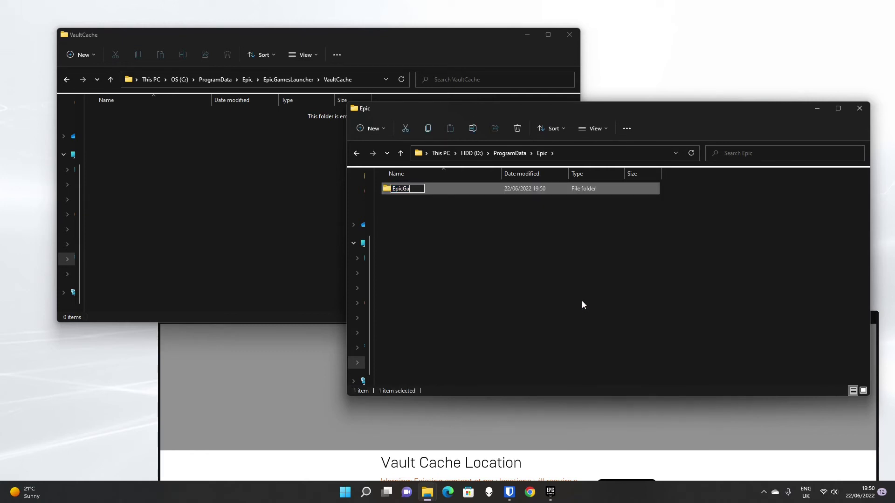
{"action": "type", "text": "mesLauncher"}
{"action": "key", "text": "Return"}
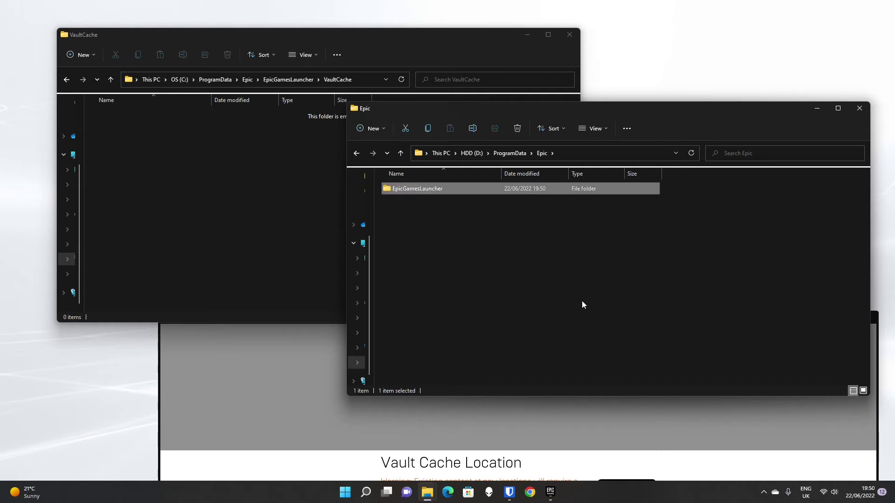
{"action": "double_click", "coordinate": [453, 189]}
Step: Create a folder named VaultCache inside EpicGamesLauncher and open it
{"action": "right_click", "coordinate": [443, 210]}
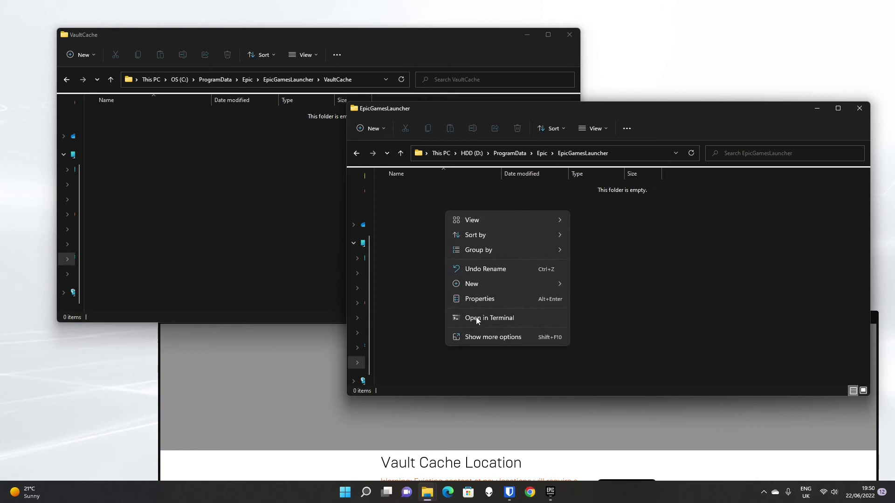
{"action": "mouse_move", "coordinate": [485, 280]}
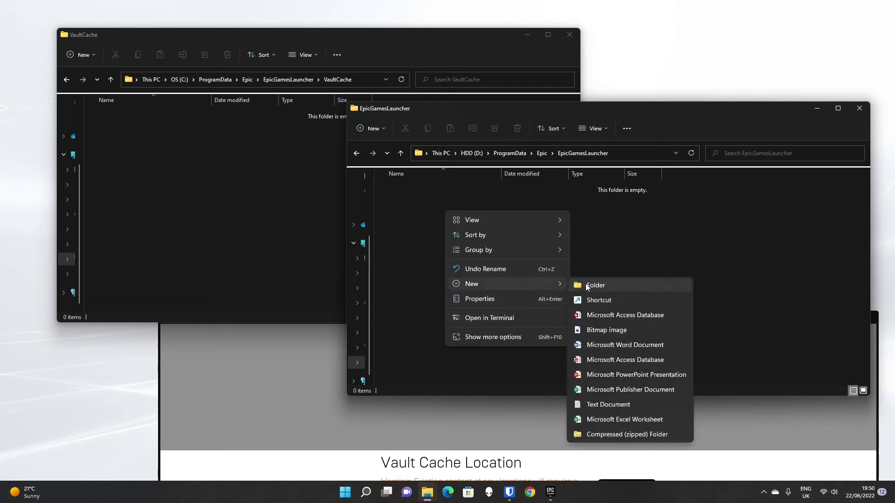
{"action": "left_click", "coordinate": [583, 282]}
{"action": "type", "text": "Vaul"}
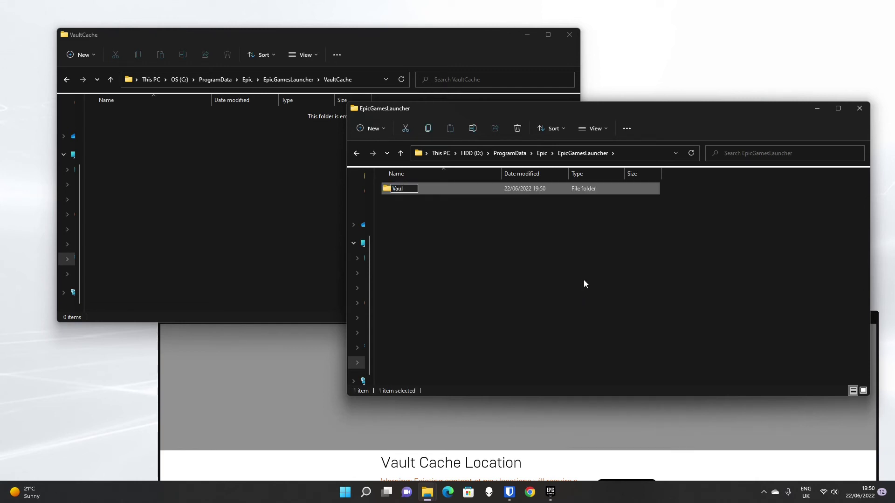
{"action": "type", "text": "tCache"}
{"action": "key", "text": "Return"}
{"action": "double_click", "coordinate": [506, 188]}
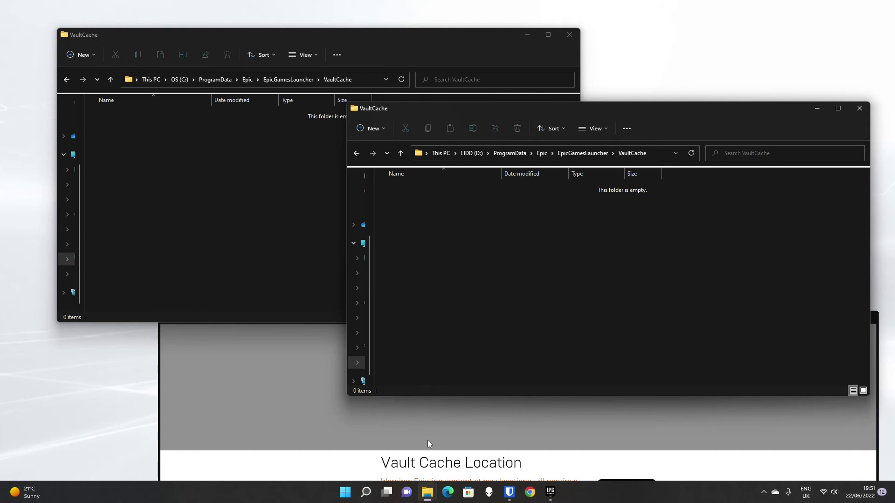
Step: Switch to the Epic Games Launcher and change the vault cache folder path to D:/ProgramData/Epic/EpicGamesLauncher/VaultCache/
{"action": "left_click", "coordinate": [448, 433]}
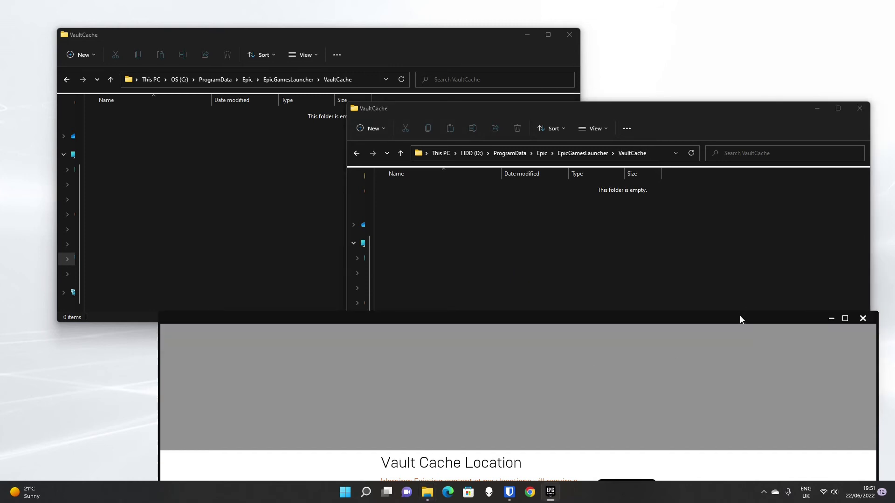
{"action": "left_click_drag", "start_coordinate": [741, 319], "coordinate": [681, 50]}
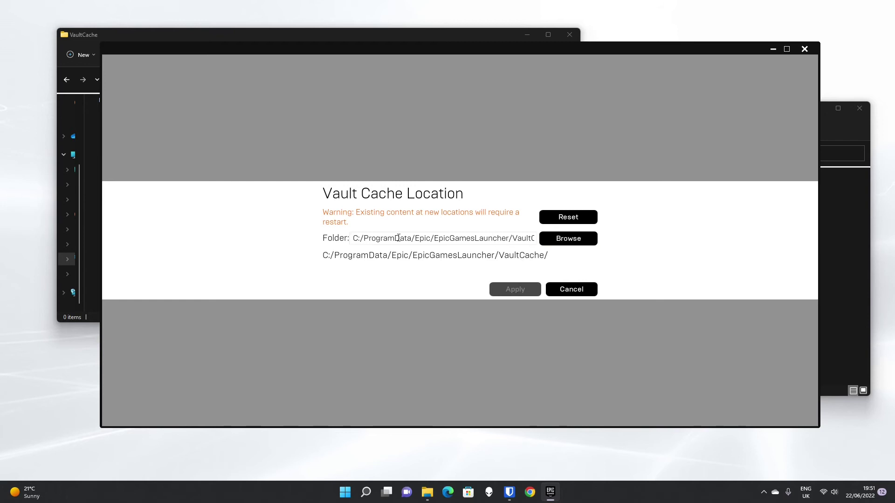
{"action": "left_click_drag", "start_coordinate": [364, 241], "coordinate": [490, 238]}
{"action": "left_click", "coordinate": [479, 238]}
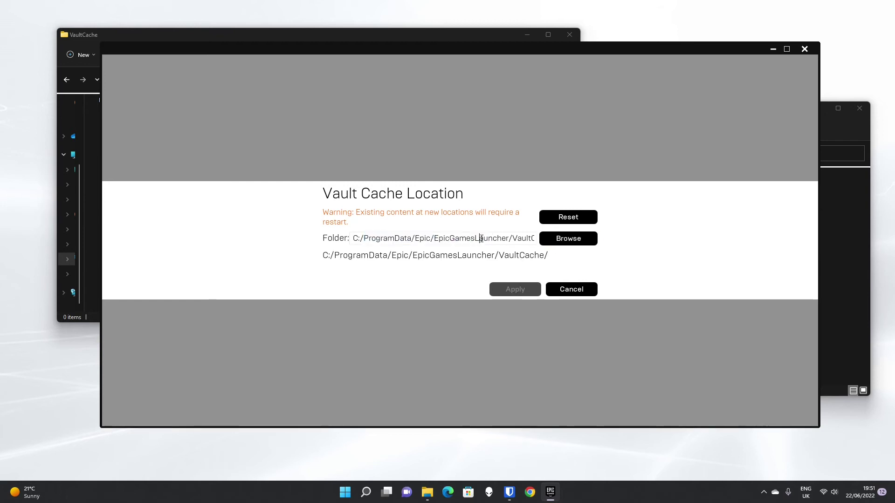
{"action": "left_click_drag", "start_coordinate": [363, 238], "coordinate": [306, 239]}
{"action": "left_click_drag", "start_coordinate": [362, 240], "coordinate": [354, 239]}
{"action": "key", "text": "BackSpace"}
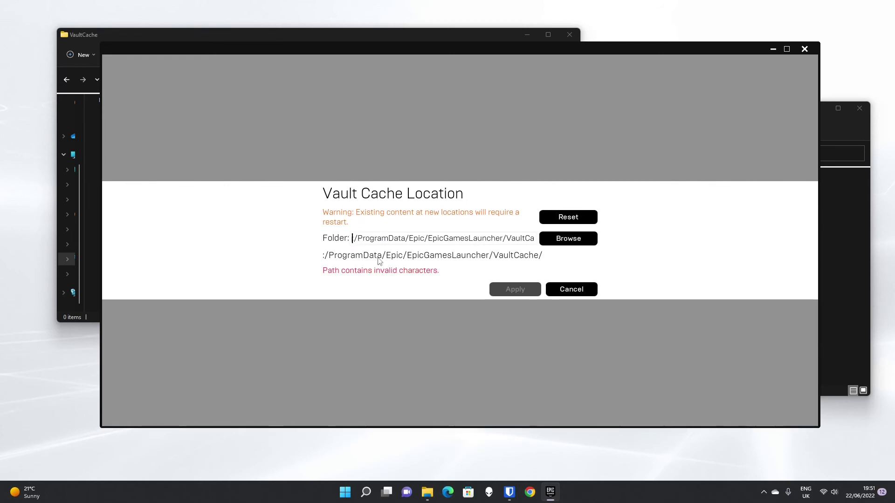
{"action": "type", "text": "D"}
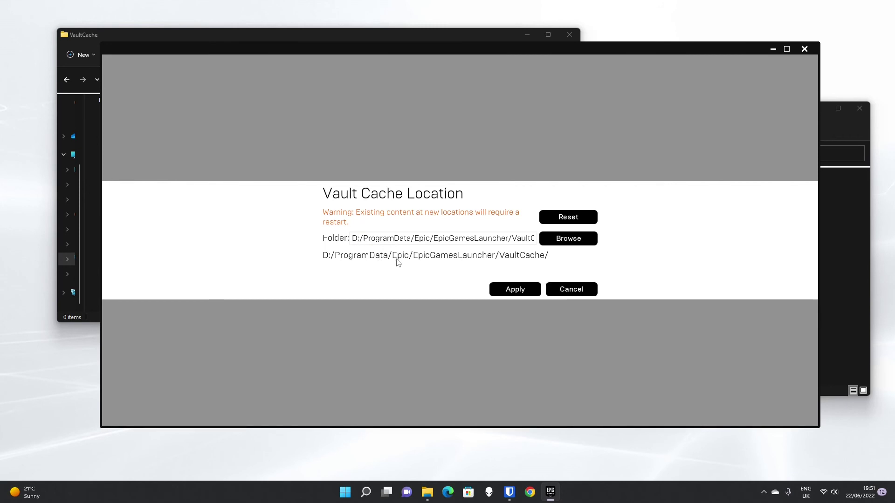
Step: Compare the full path of the new D: VaultCache folder in File Explorer with the path entered in the launcher
{"action": "left_click", "coordinate": [849, 262]}
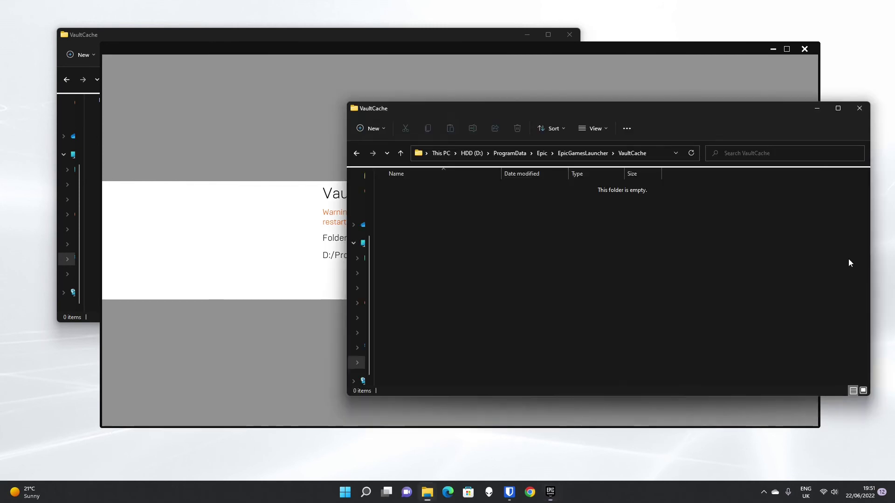
{"action": "left_click", "coordinate": [656, 154]}
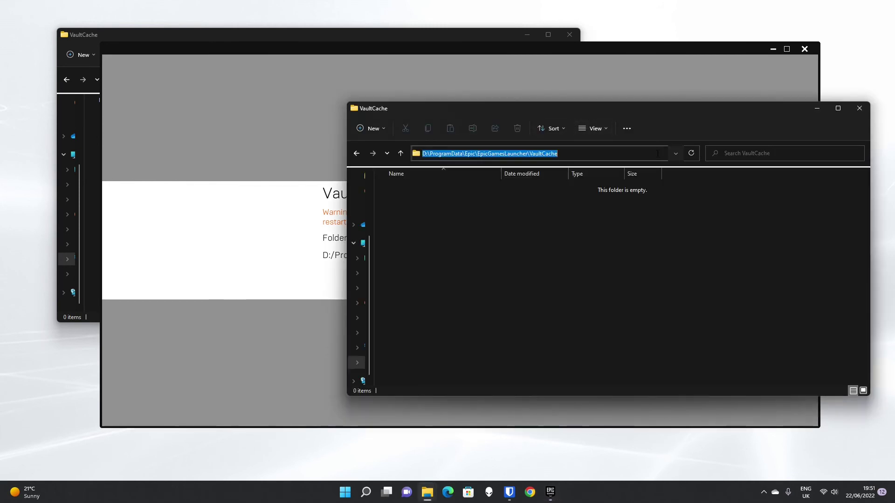
{"action": "left_click_drag", "start_coordinate": [594, 116], "coordinate": [604, 272]}
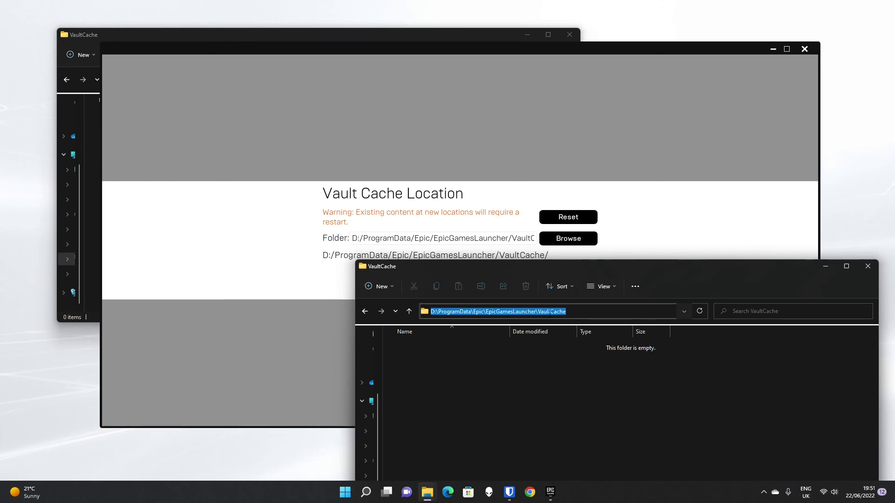
{"action": "left_click_drag", "start_coordinate": [762, 280], "coordinate": [683, 115]}
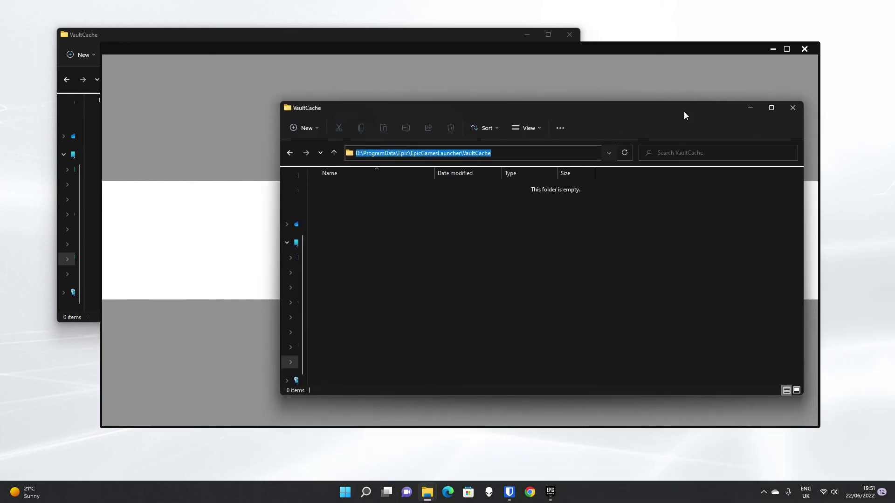
{"action": "left_click", "coordinate": [693, 52]}
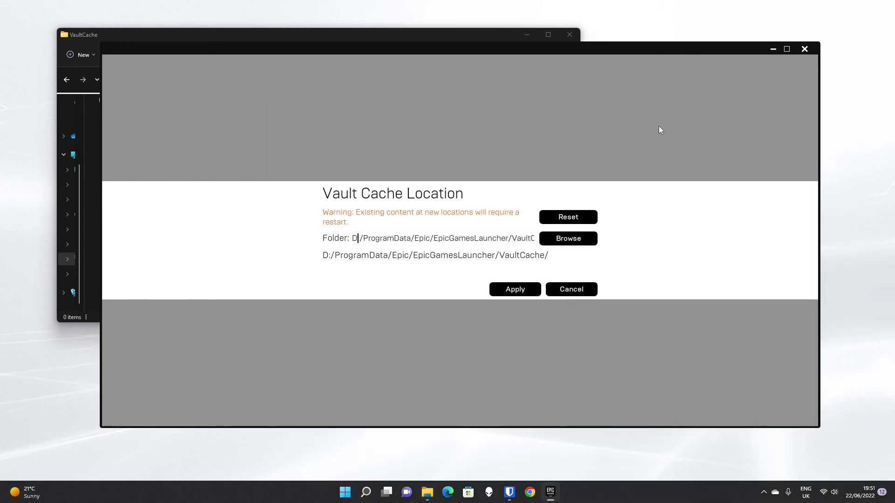
Step: Apply the new vault cache location, reopen its settings to check the saved path, and close them
{"action": "left_click", "coordinate": [507, 290]}
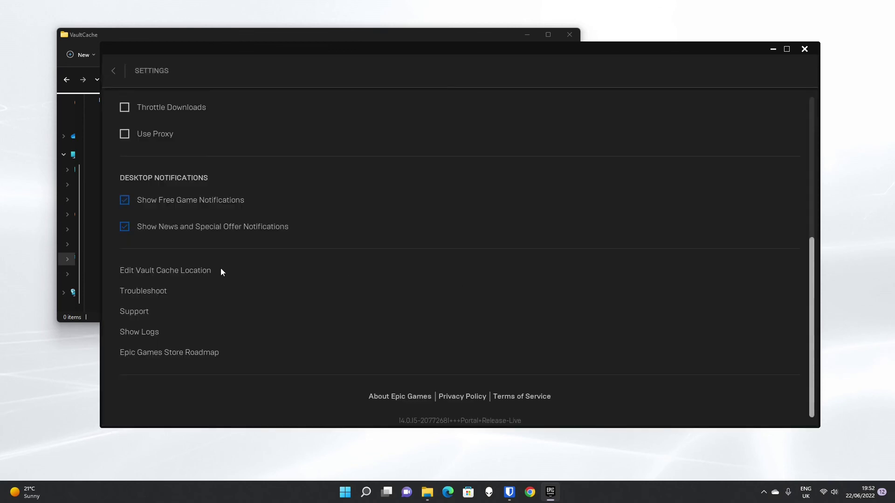
{"action": "left_click", "coordinate": [196, 275]}
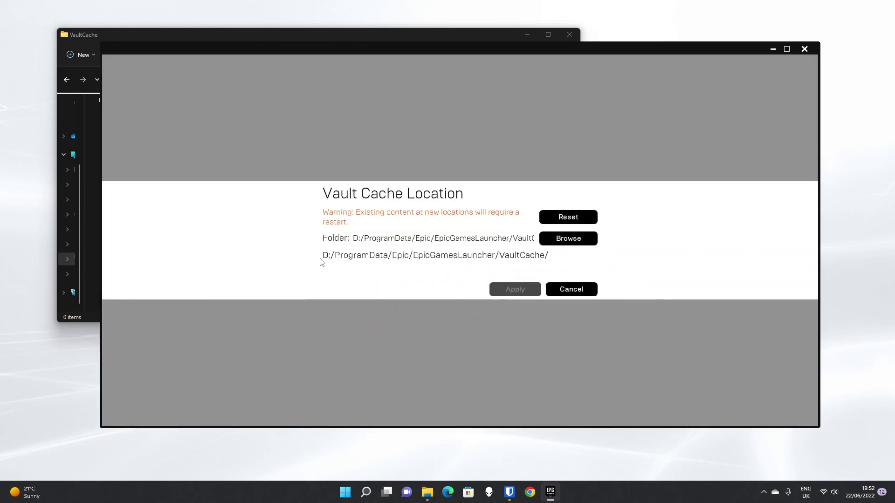
{"action": "left_click", "coordinate": [574, 292]}
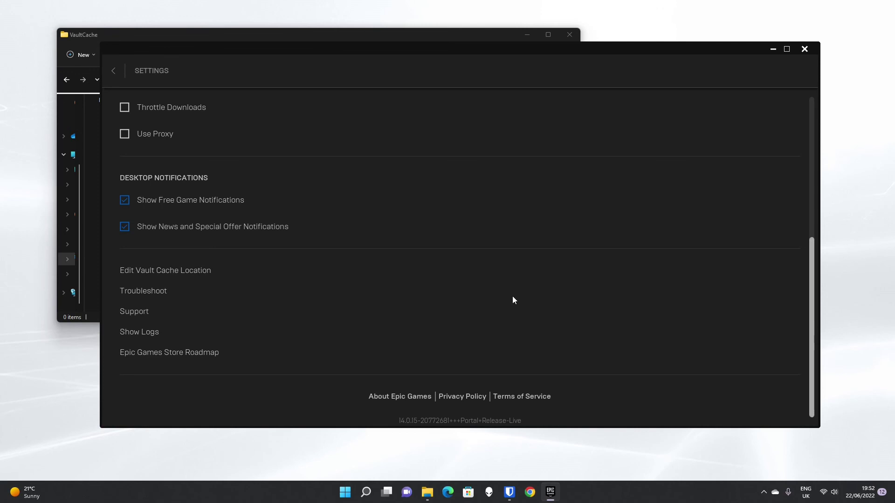
Step: Leave the settings, look through the game library, and open the Store page
{"action": "left_click", "coordinate": [113, 70]}
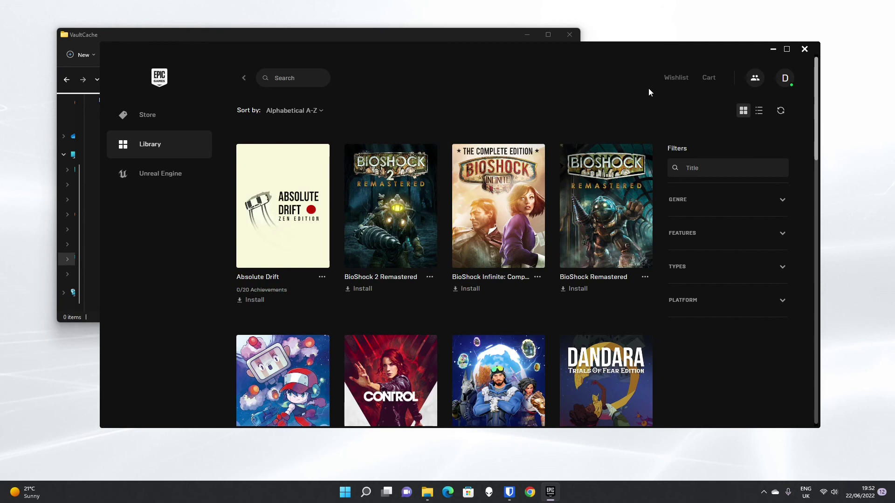
{"action": "scroll", "coordinate": [625, 200], "scroll_direction": "down", "scroll_amount": 3}
{"action": "scroll", "coordinate": [627, 204], "scroll_direction": "up", "scroll_amount": 3}
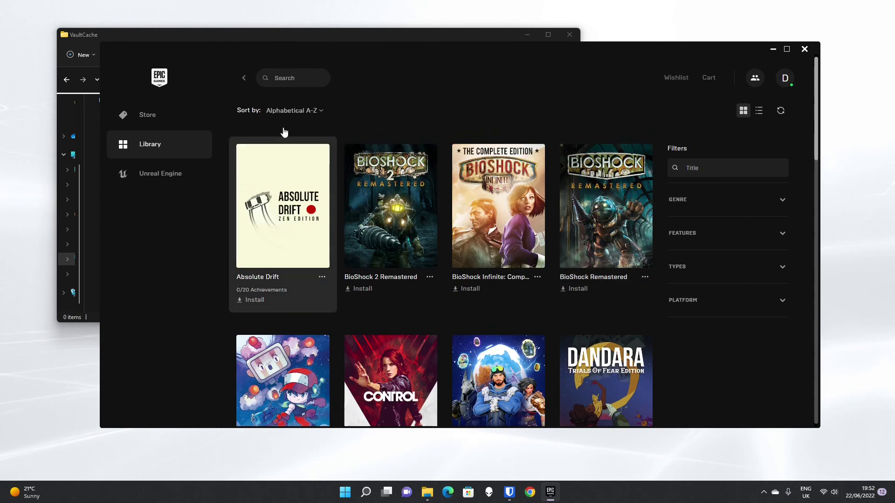
{"action": "left_click", "coordinate": [156, 118]}
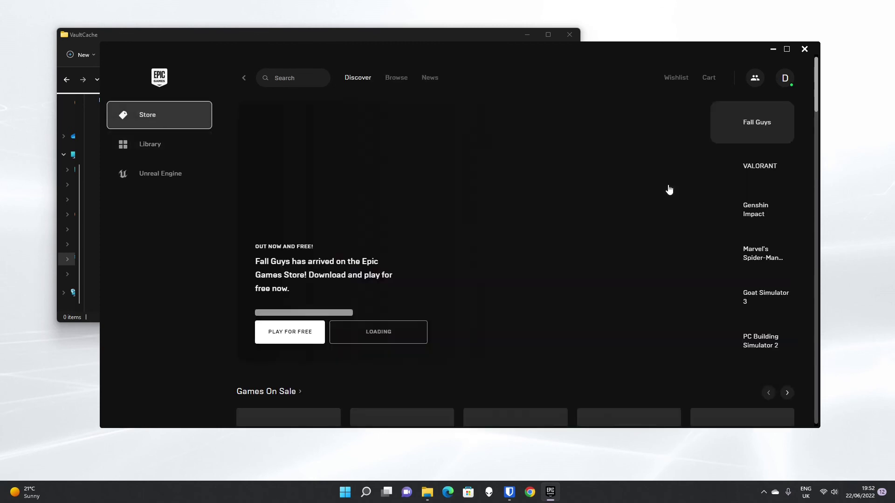